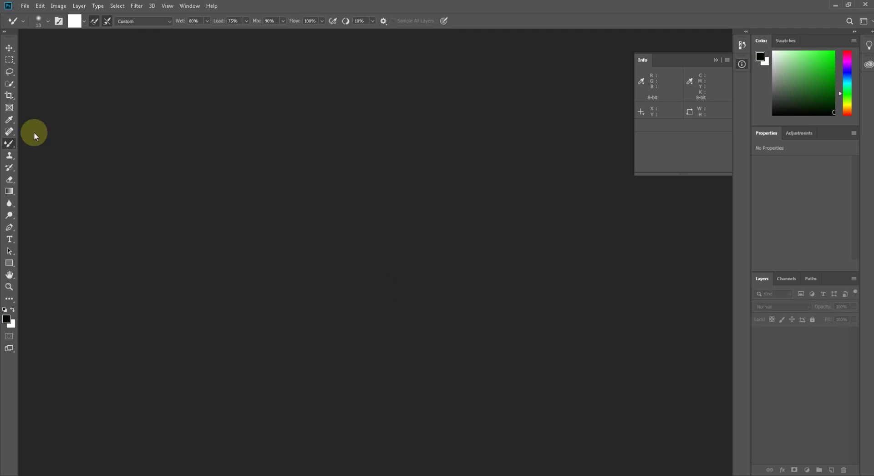
# Step: Replace the Mixer Brush with the standard Brush Tool from the toolbar's brush flyout
pyautogui.click(9, 132)
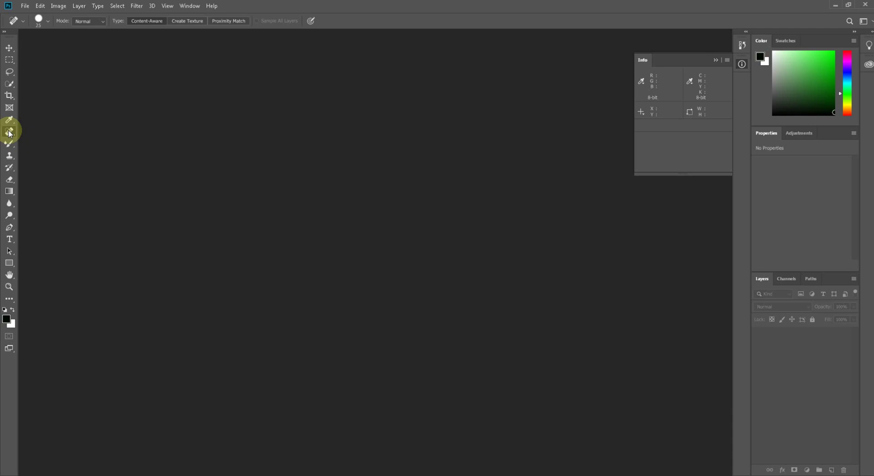
pyautogui.click(9, 144)
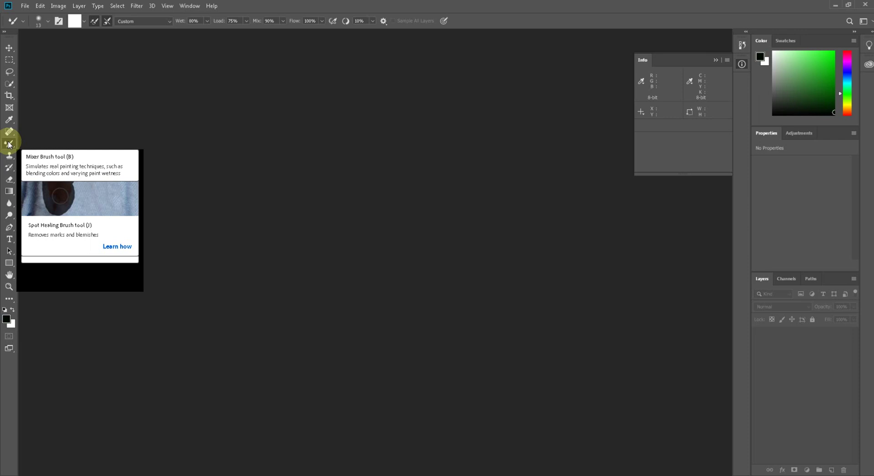
pyautogui.rightClick(9, 145)
pyautogui.click(75, 146)
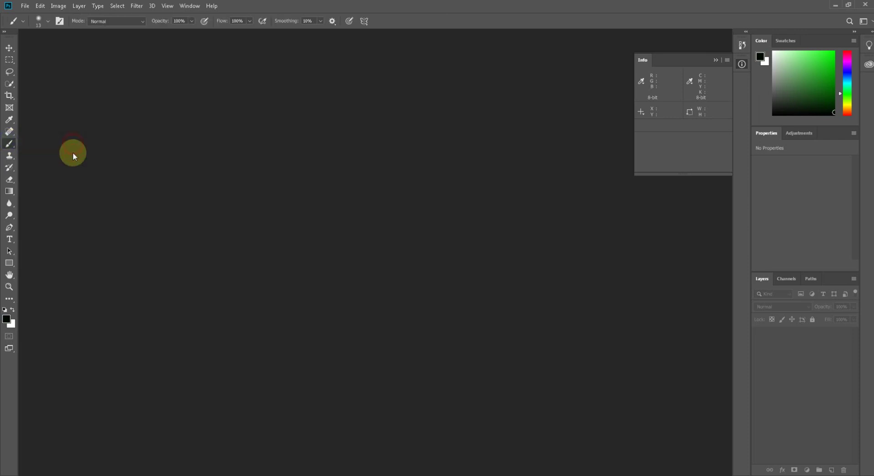
pyautogui.rightClick(10, 145)
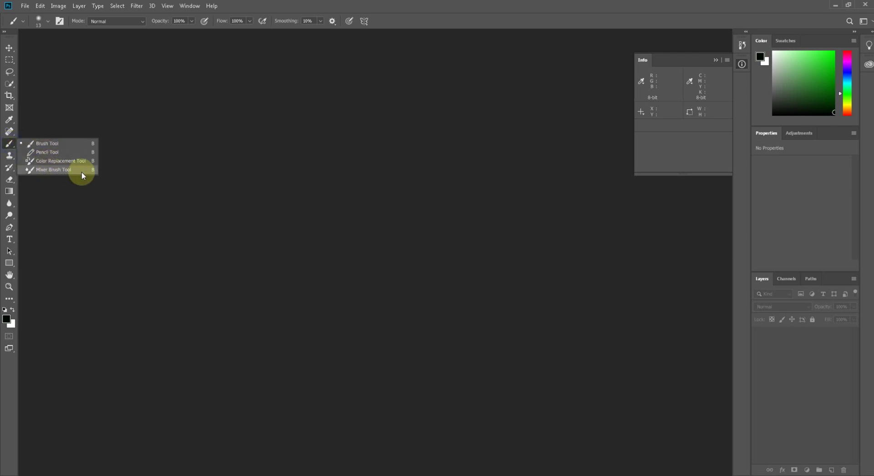
pyautogui.click(58, 143)
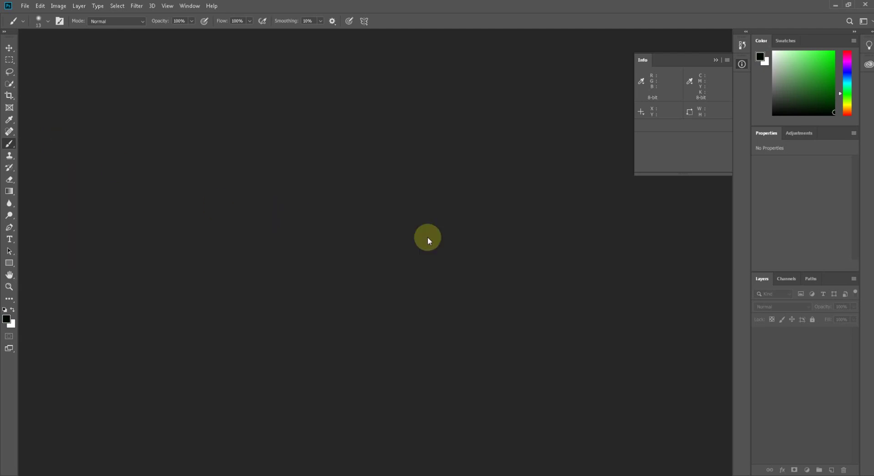
pyautogui.rightClick(10, 145)
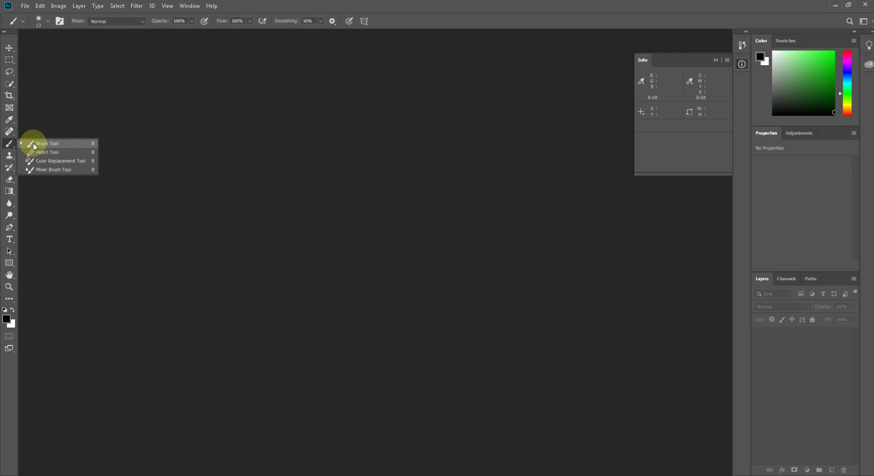
pyautogui.click(60, 142)
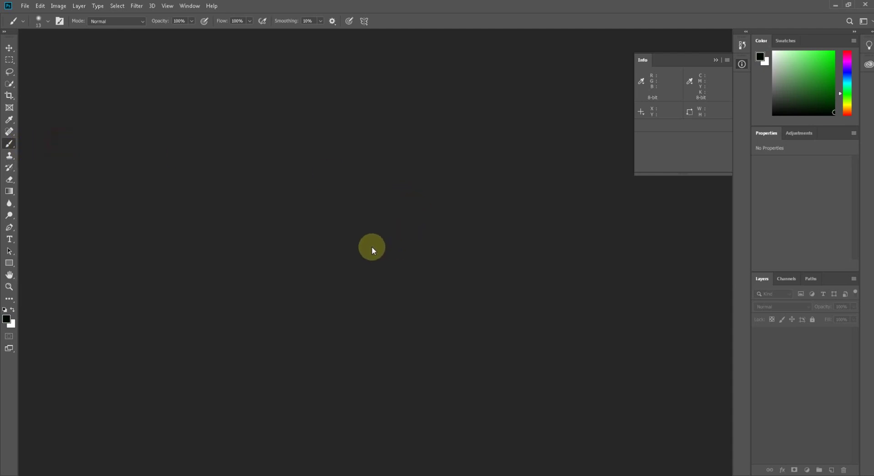
# Step: Create a new 7 × 5 in, 300 ppi white document floating in its own window
pyautogui.hotkey('ctrl', 'n')
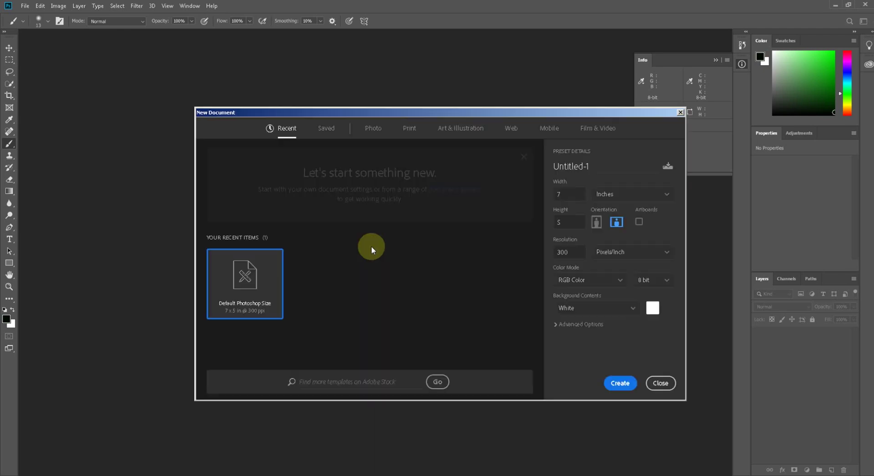
pyautogui.moveTo(494, 109); pyautogui.dragTo(356, 98)
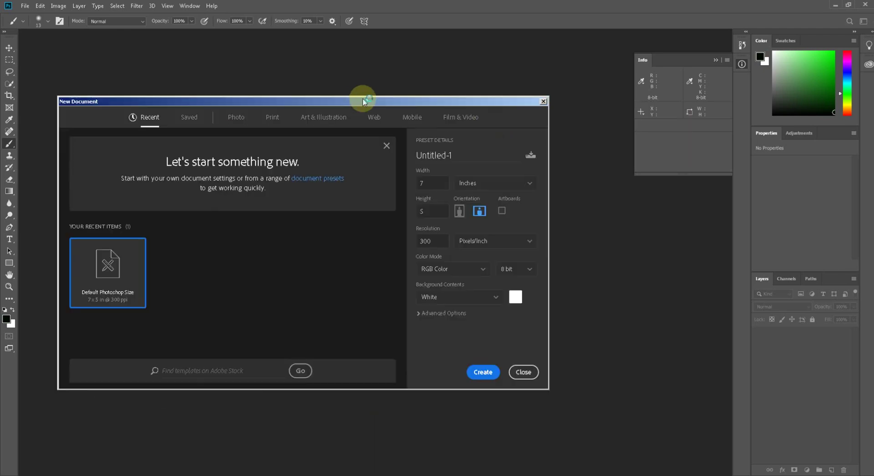
pyautogui.click(481, 370)
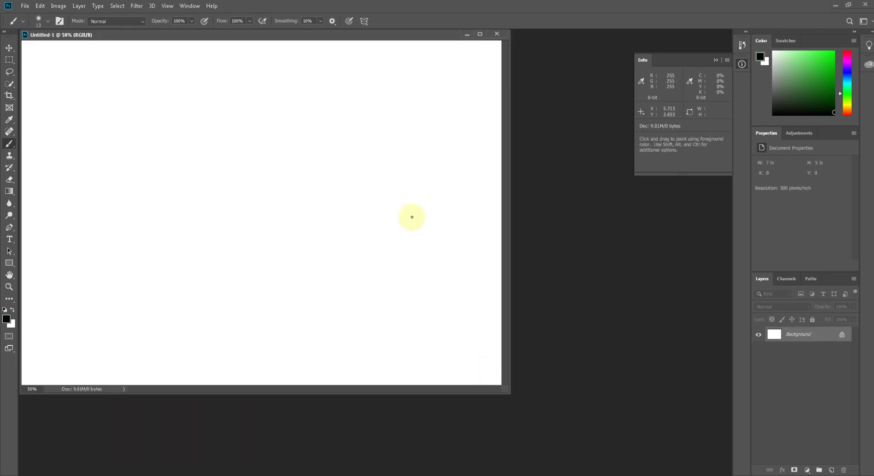
pyautogui.moveTo(282, 36)
pyautogui.mouseDown()
pyautogui.moveTo(381, 86)
pyautogui.moveTo(380, 61)
pyautogui.mouseUp()
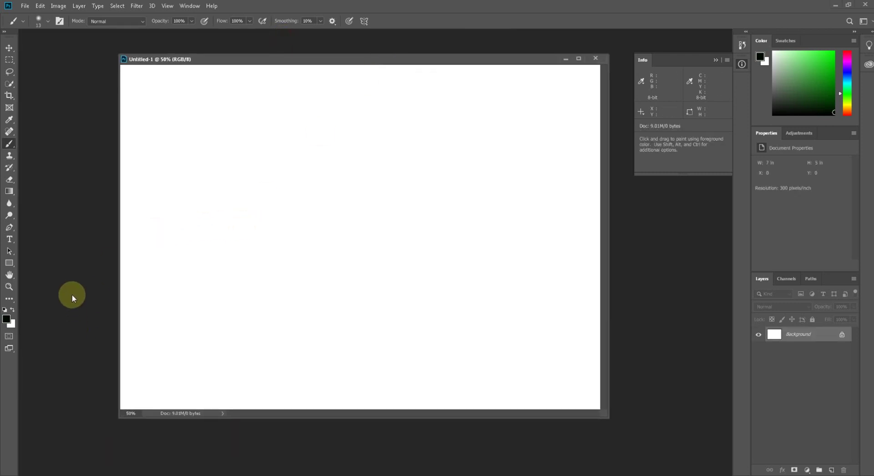
# Step: Keep a dark foreground colour and check the 13 px, 0% hardness brush settings
pyautogui.click(7, 318)
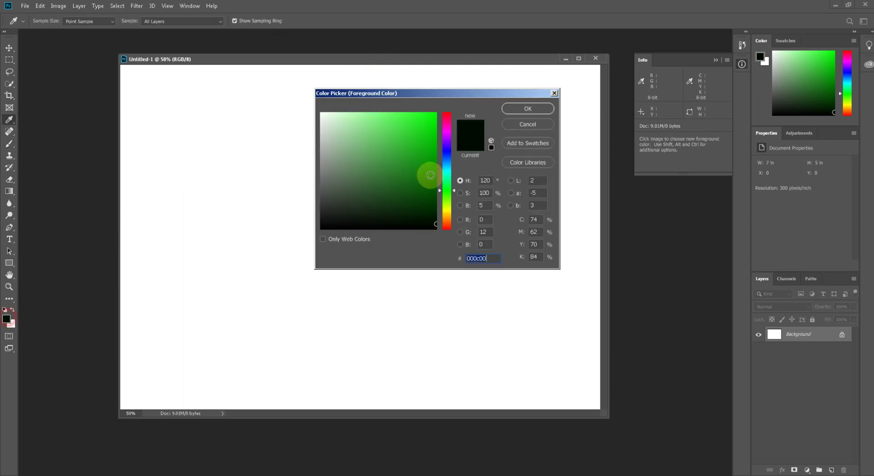
pyautogui.click(513, 108)
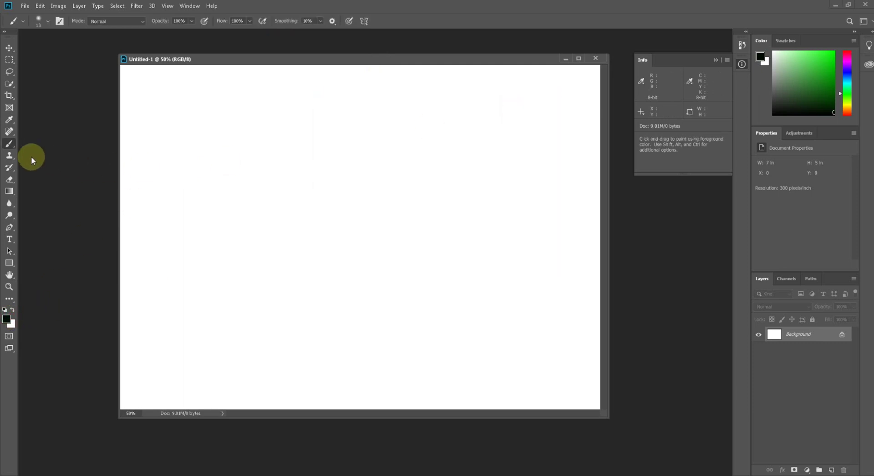
pyautogui.click(47, 20)
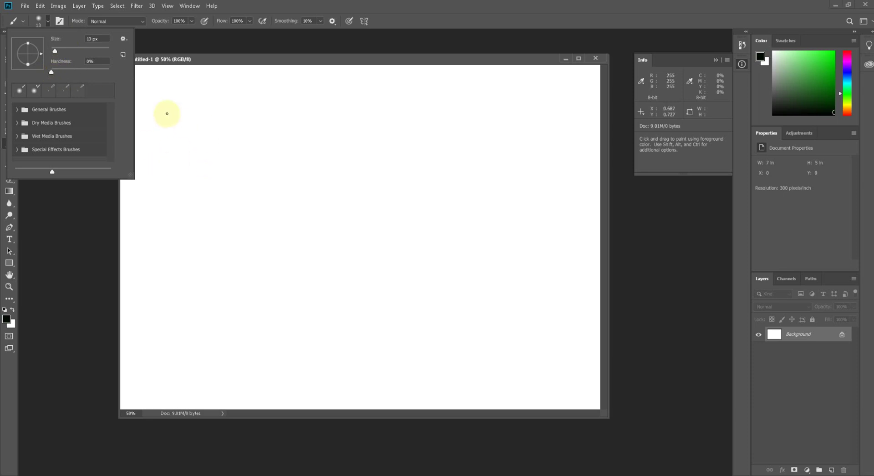
# Step: Paint a soft black stroke across the upper canvas, then a 100%-hardness black stroke beneath it
pyautogui.moveTo(176, 121)
pyautogui.mouseDown()
pyautogui.moveTo(309, 127)
pyautogui.moveTo(479, 117)
pyautogui.mouseUp()
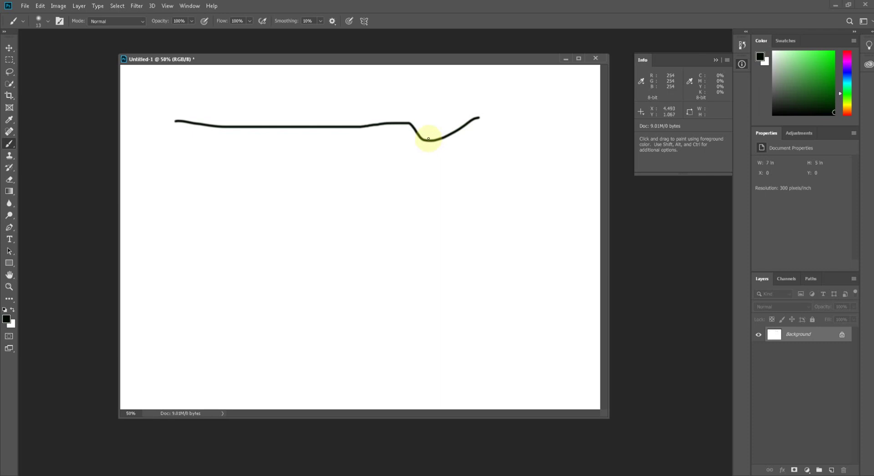
pyautogui.scroll(1, 311, 117)
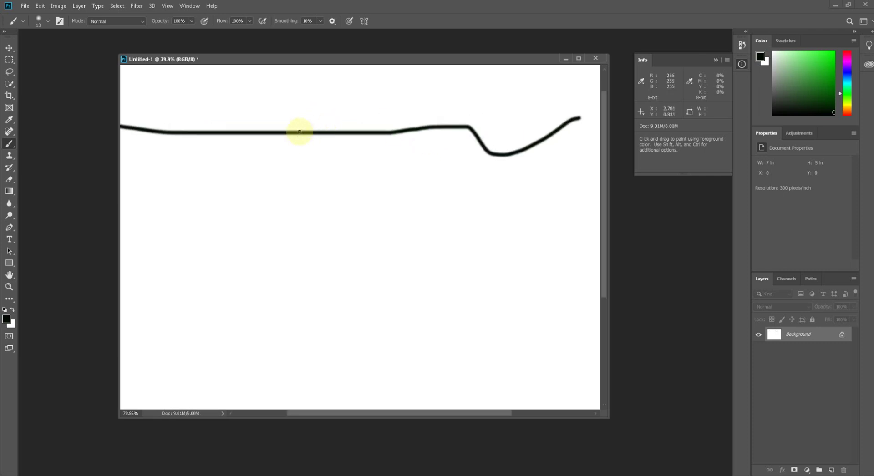
pyautogui.hotkey('ctrl', '0')
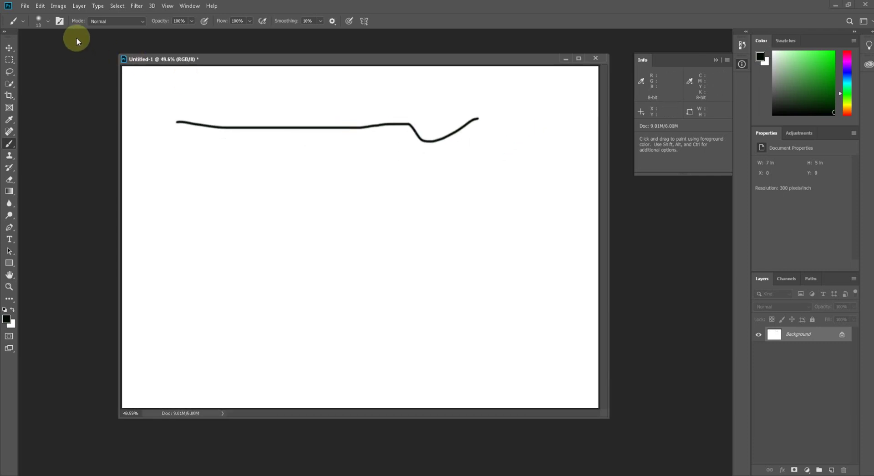
pyautogui.click(48, 25)
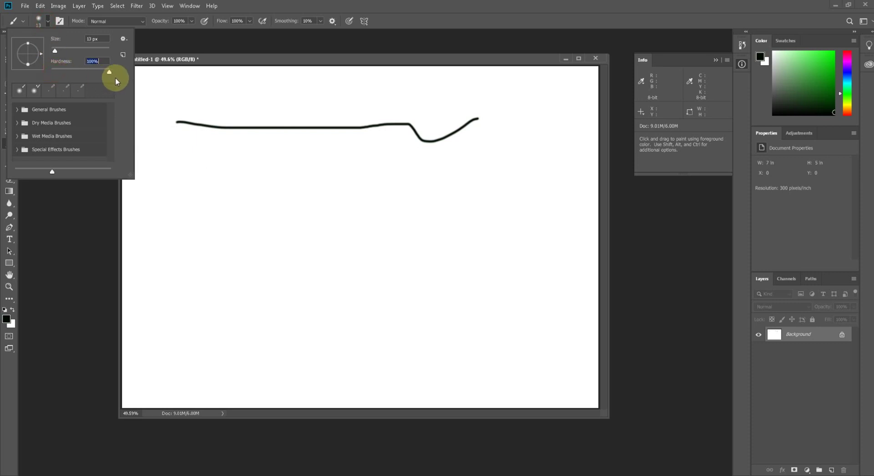
pyautogui.click(197, 170)
pyautogui.moveTo(197, 170); pyautogui.dragTo(508, 183)
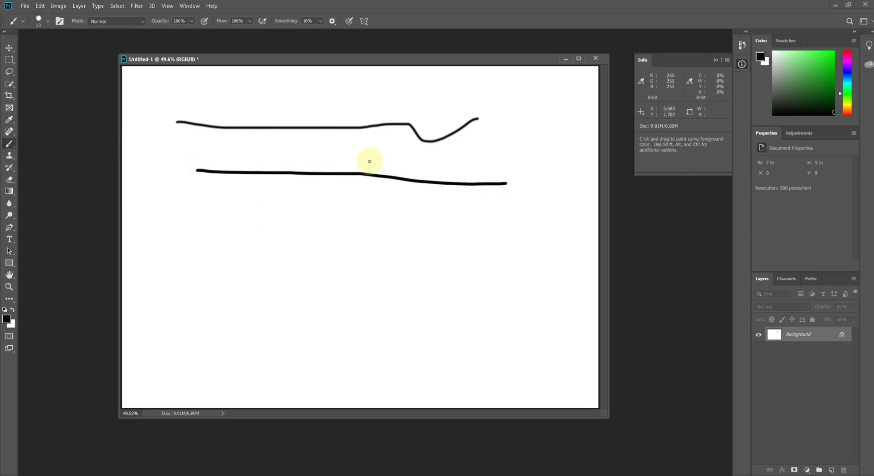
pyautogui.scroll(2, 281, 143)
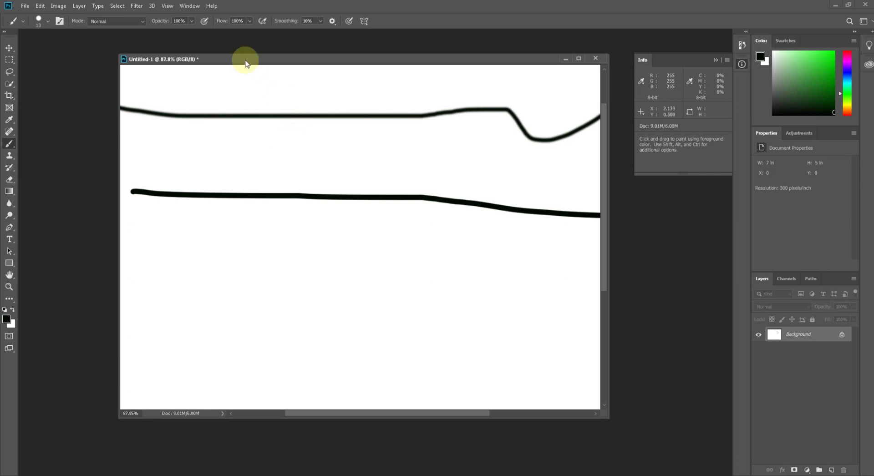
# Step: At 38% opacity, paint two grey strokes between the black lines and a roughly vertical one across them
pyautogui.click(191, 22)
pyautogui.moveTo(191, 30); pyautogui.dragTo(166, 32)
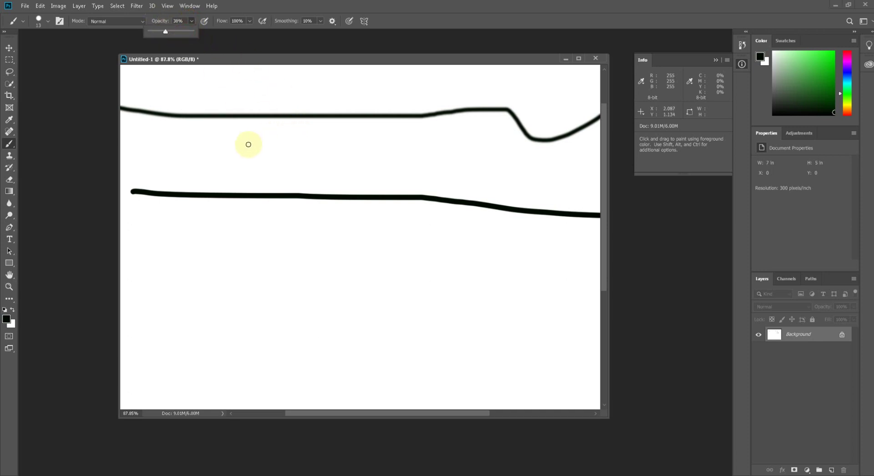
pyautogui.moveTo(226, 152); pyautogui.dragTo(460, 163)
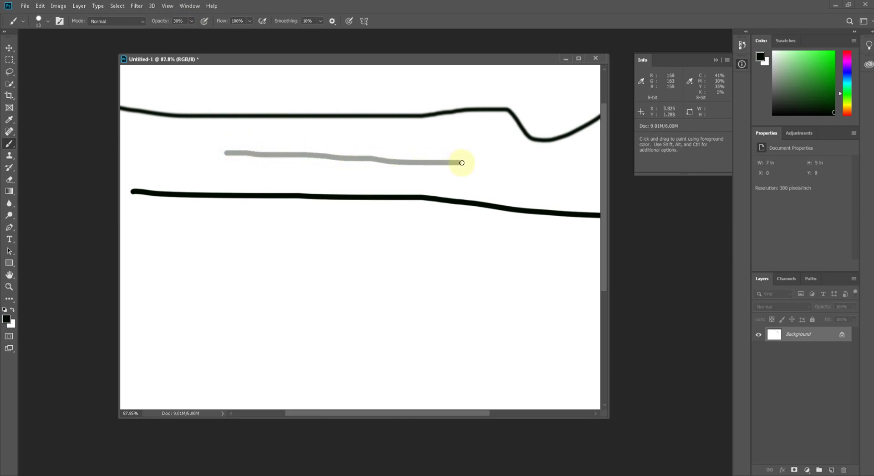
pyautogui.moveTo(208, 165); pyautogui.dragTo(439, 172)
pyautogui.moveTo(286, 114); pyautogui.dragTo(313, 217)
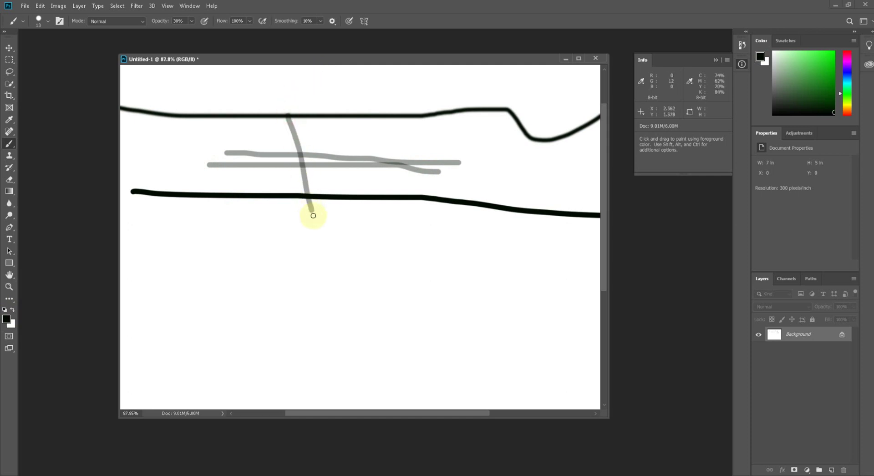
# Step: At 64% flow, add a wavy grey stroke and three horizontal grey strokes around the black lines
pyautogui.click(249, 21)
pyautogui.moveTo(249, 30); pyautogui.dragTo(235, 32)
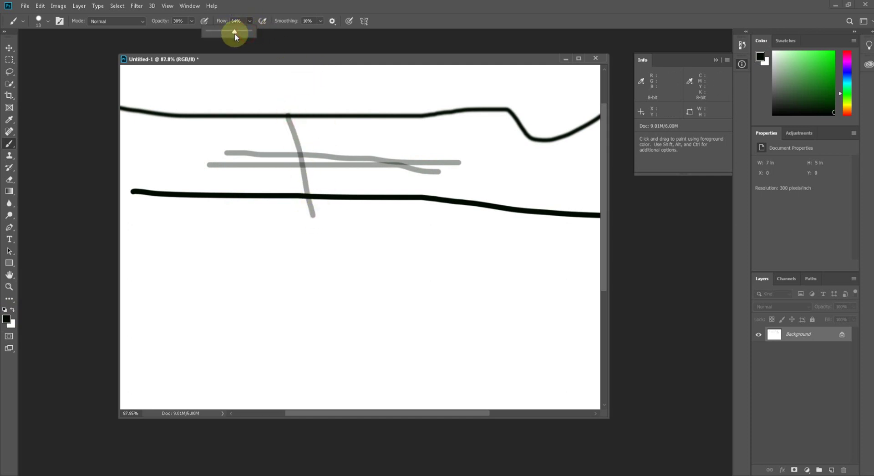
pyautogui.moveTo(236, 146); pyautogui.dragTo(308, 180)
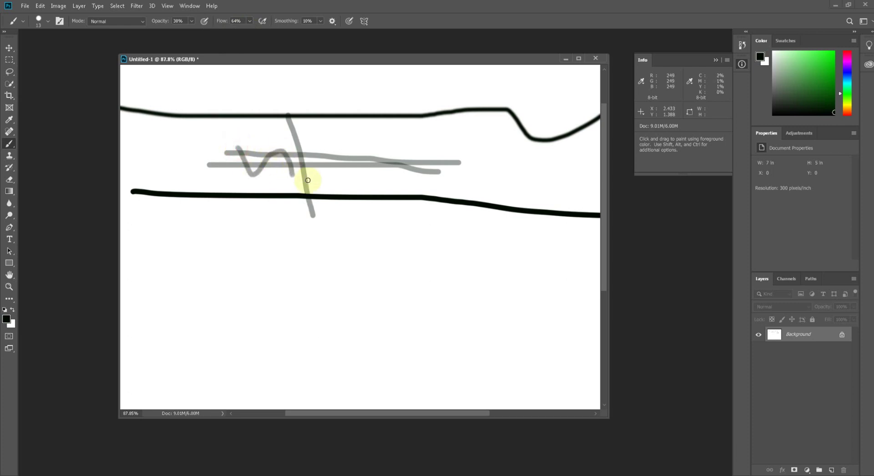
pyautogui.moveTo(327, 145); pyautogui.dragTo(458, 142)
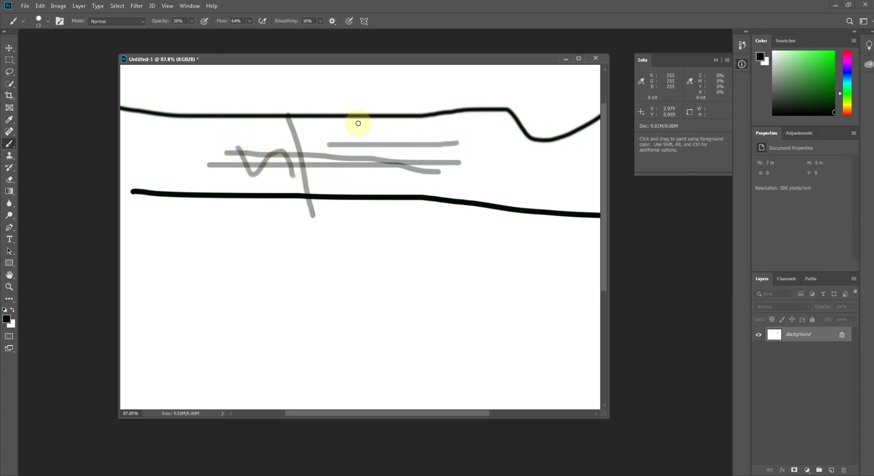
pyautogui.moveTo(321, 127); pyautogui.dragTo(460, 132)
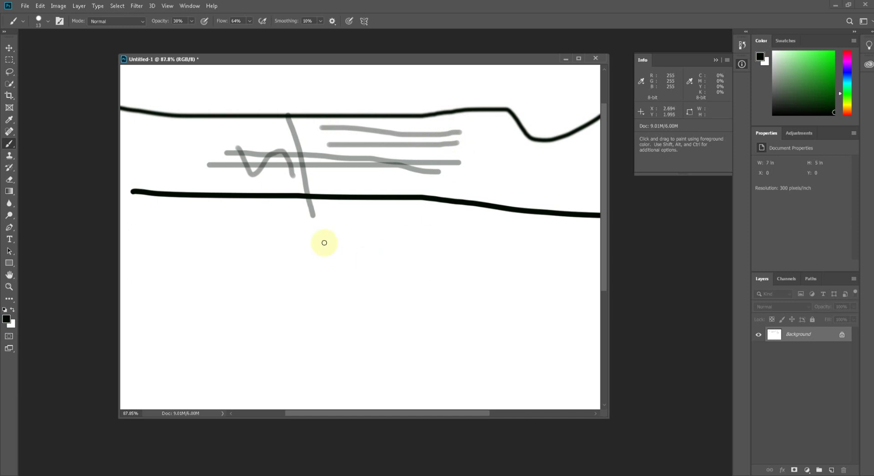
pyautogui.moveTo(327, 212); pyautogui.dragTo(458, 219)
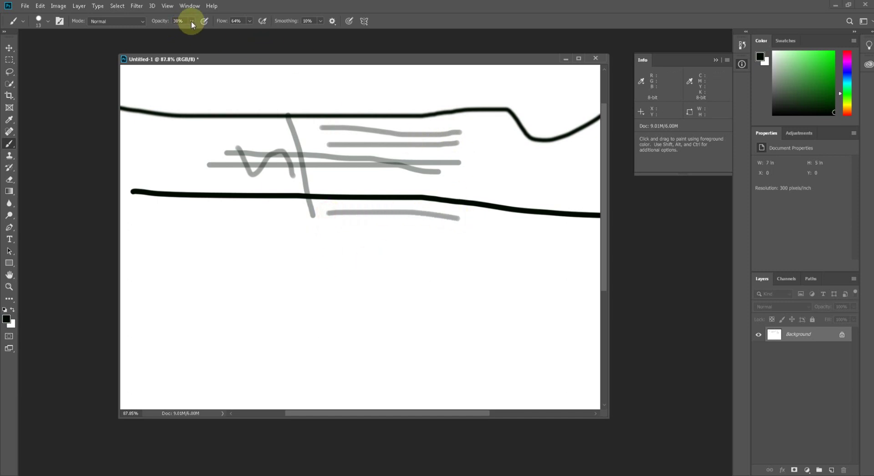
# Step: At 71% opacity and 84% smoothing, paint darker strokes below the lower line and above the top line
pyautogui.moveTo(191, 21); pyautogui.dragTo(207, 30)
pyautogui.moveTo(336, 221); pyautogui.dragTo(451, 221)
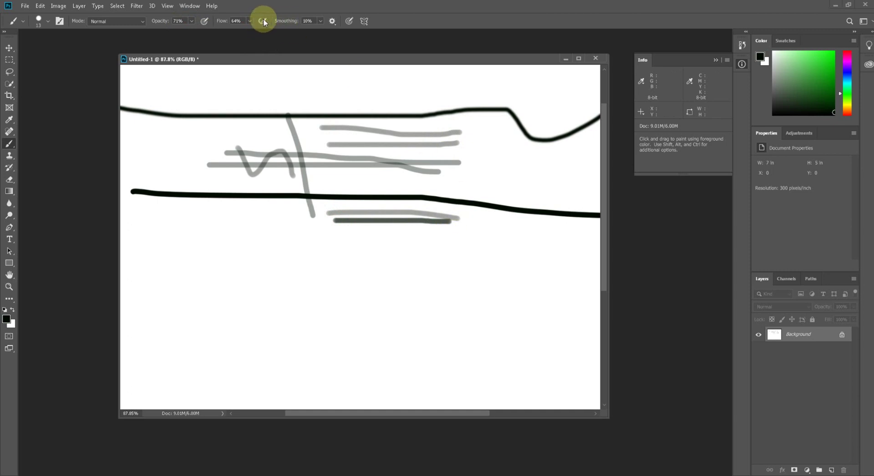
pyautogui.click(321, 21)
pyautogui.moveTo(322, 31); pyautogui.dragTo(358, 34)
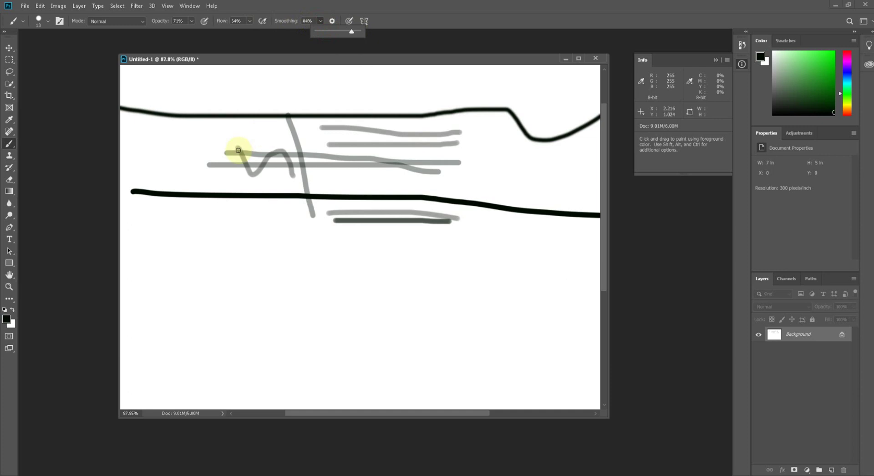
pyautogui.moveTo(197, 104)
pyautogui.mouseDown()
pyautogui.moveTo(252, 107)
pyautogui.moveTo(335, 94)
pyautogui.mouseUp()
pyautogui.moveTo(209, 88); pyautogui.dragTo(359, 91)
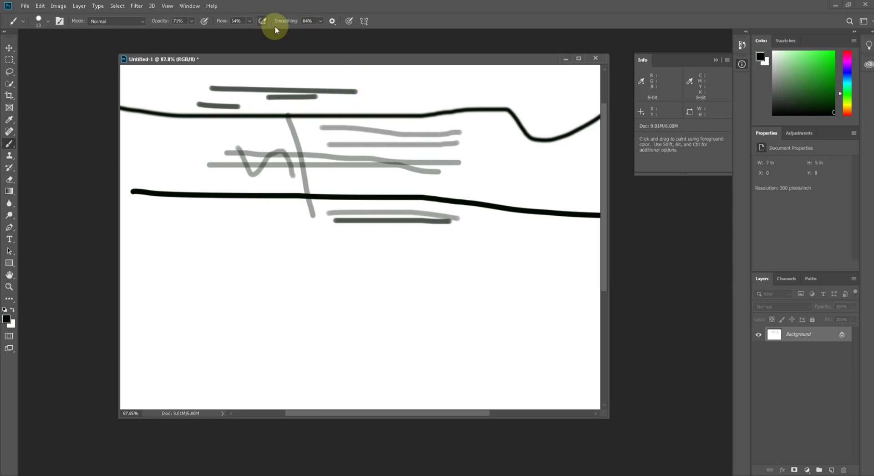
# Step: Lower smoothing to 10%, raise flow to 100%, and paint a dark grey stroke near the top
pyautogui.click(321, 21)
pyautogui.moveTo(321, 32); pyautogui.dragTo(291, 35)
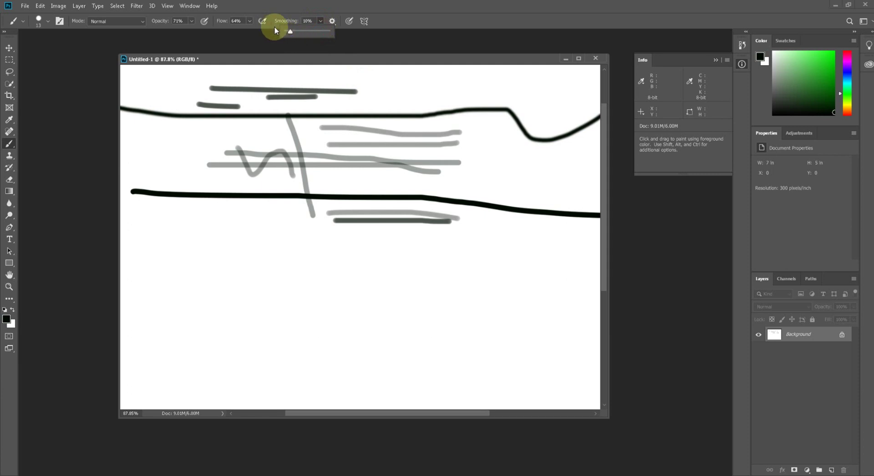
pyautogui.click(249, 21)
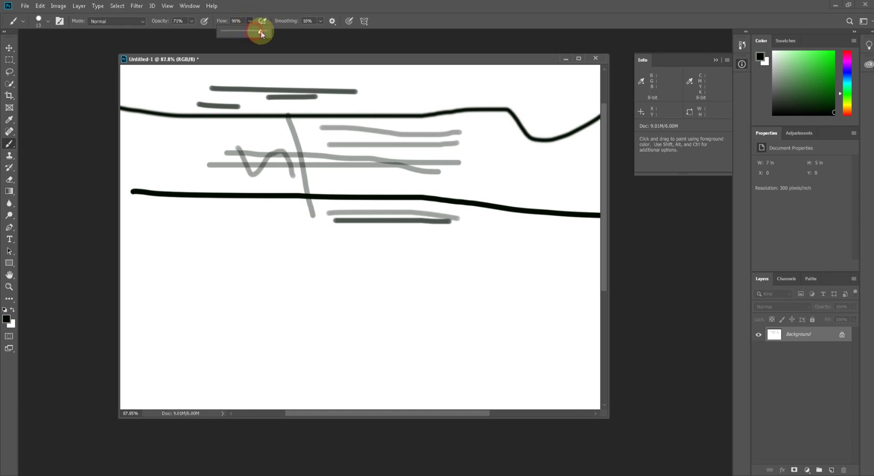
pyautogui.moveTo(262, 34); pyautogui.dragTo(273, 35)
pyautogui.moveTo(248, 104); pyautogui.dragTo(389, 103)
# Step: Set the brush to 75% opacity, 72% flow and 0% hardness
pyautogui.click(190, 20)
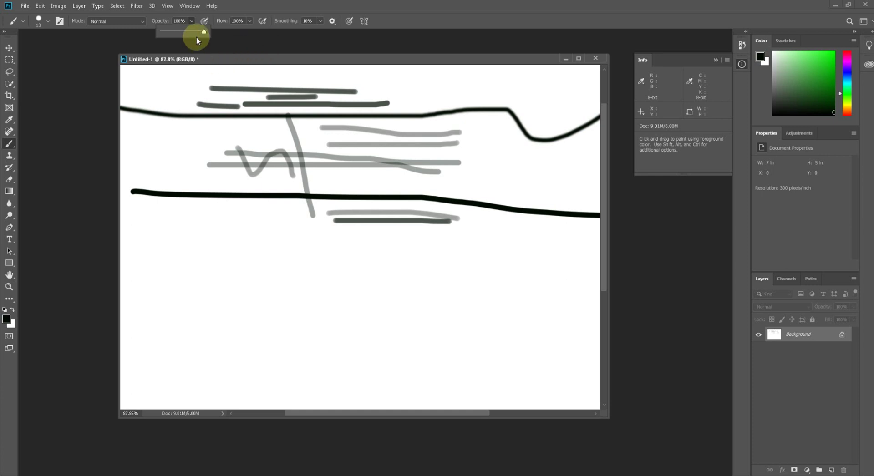
pyautogui.moveTo(203, 32); pyautogui.dragTo(194, 32)
pyautogui.click(250, 21)
pyautogui.moveTo(251, 31); pyautogui.dragTo(238, 31)
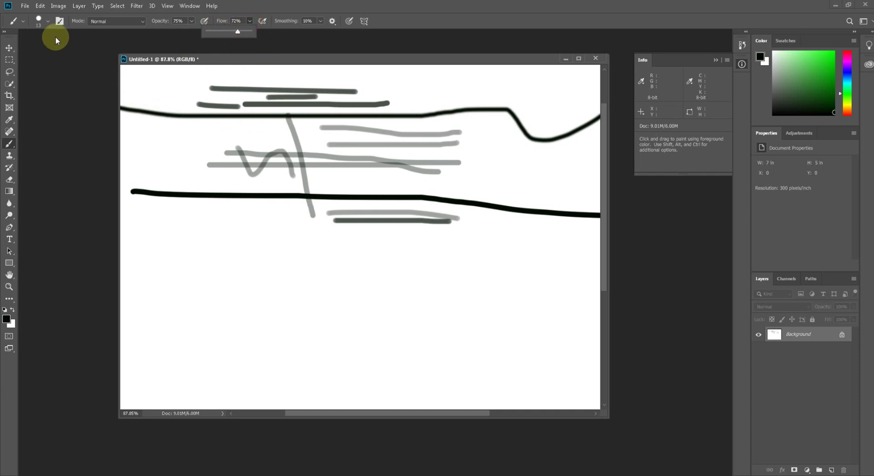
pyautogui.click(23, 21)
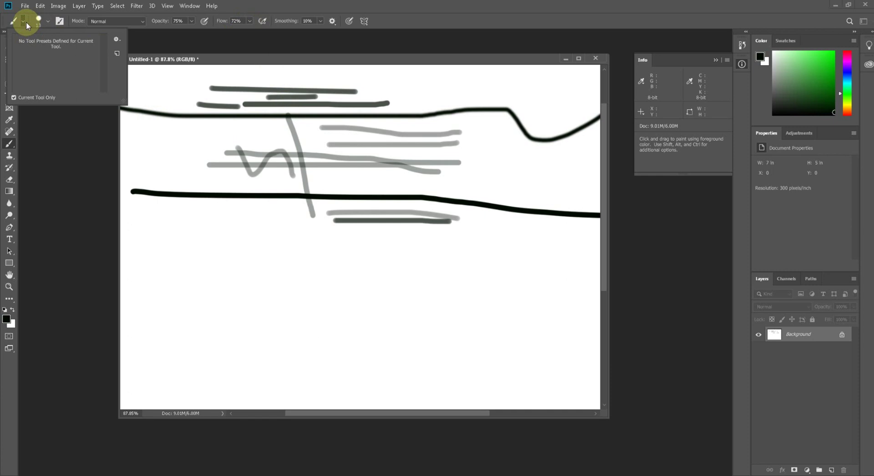
pyautogui.click(39, 21)
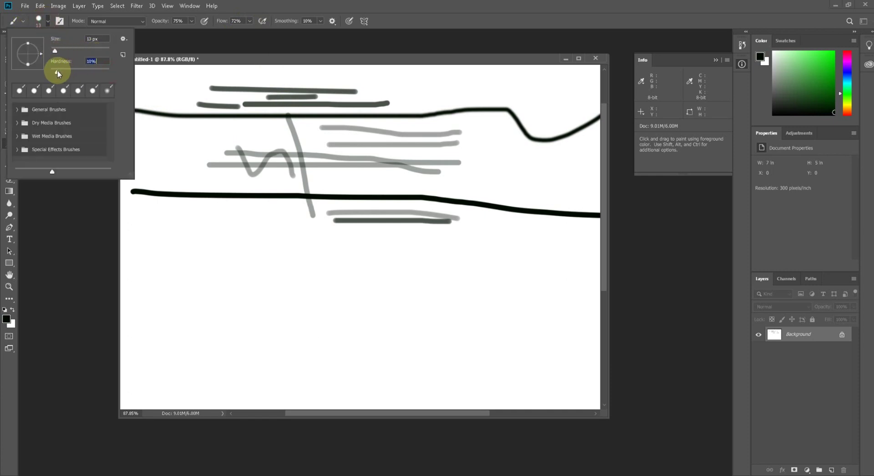
pyautogui.moveTo(57, 70); pyautogui.dragTo(51, 71)
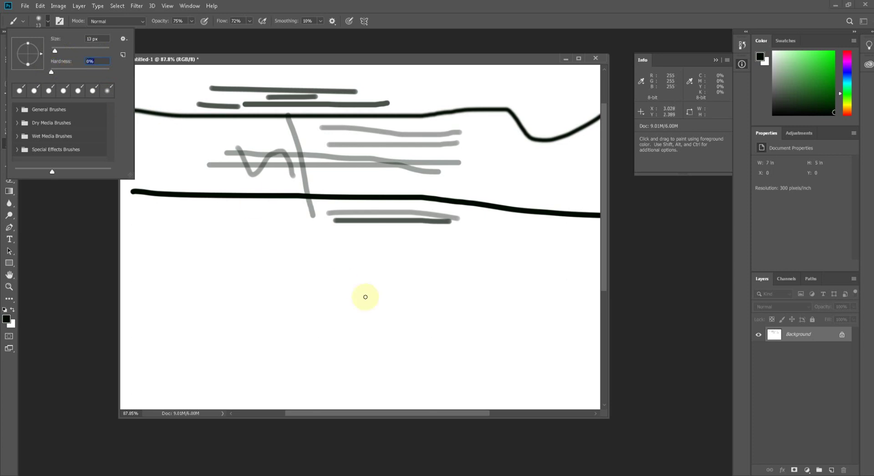
pyautogui.click(312, 256)
# Step: Fill the lower half of the canvas with soft grey strokes and curves below the lower black line
pyautogui.moveTo(218, 267); pyautogui.dragTo(412, 275)
pyautogui.moveTo(259, 302)
pyautogui.mouseDown()
pyautogui.moveTo(374, 302)
pyautogui.moveTo(245, 293)
pyautogui.moveTo(379, 327)
pyautogui.mouseUp()
pyautogui.moveTo(447, 326)
pyautogui.mouseDown()
pyautogui.moveTo(240, 344)
pyautogui.moveTo(367, 349)
pyautogui.mouseUp()
pyautogui.moveTo(432, 314); pyautogui.dragTo(419, 289)
pyautogui.moveTo(407, 242); pyautogui.dragTo(277, 256)
pyautogui.moveTo(146, 248)
pyautogui.mouseDown()
pyautogui.moveTo(253, 234)
pyautogui.moveTo(219, 222)
pyautogui.mouseUp()
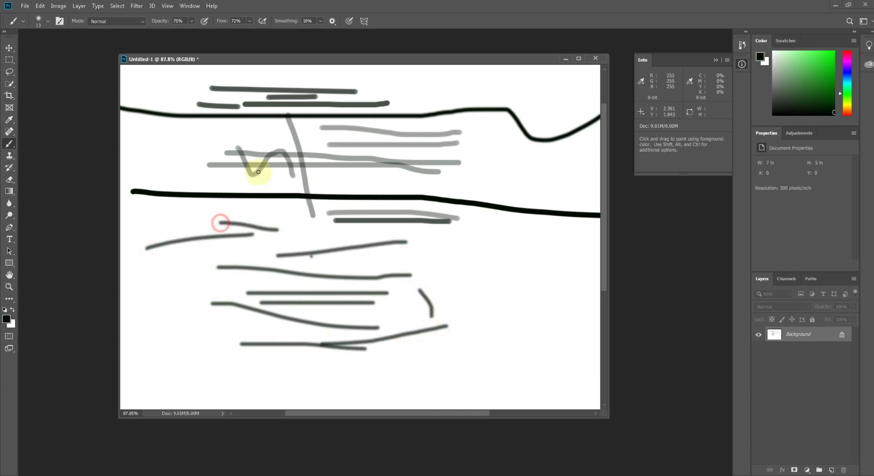
# Step: Spray a soft dark shadow over the canvas centre with a 401 px brush, then return it to 20 px
pyautogui.click(48, 23)
pyautogui.moveTo(56, 47); pyautogui.dragTo(101, 47)
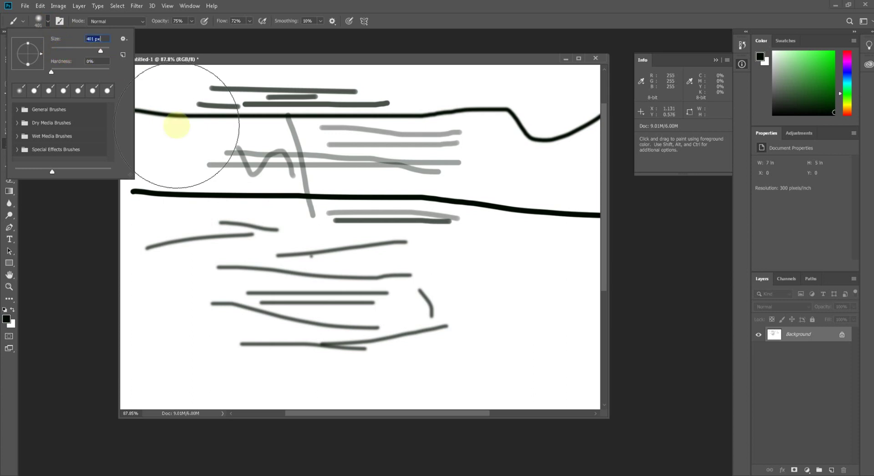
pyautogui.moveTo(319, 218)
pyautogui.mouseDown()
pyautogui.moveTo(353, 255)
pyautogui.moveTo(365, 254)
pyautogui.mouseUp()
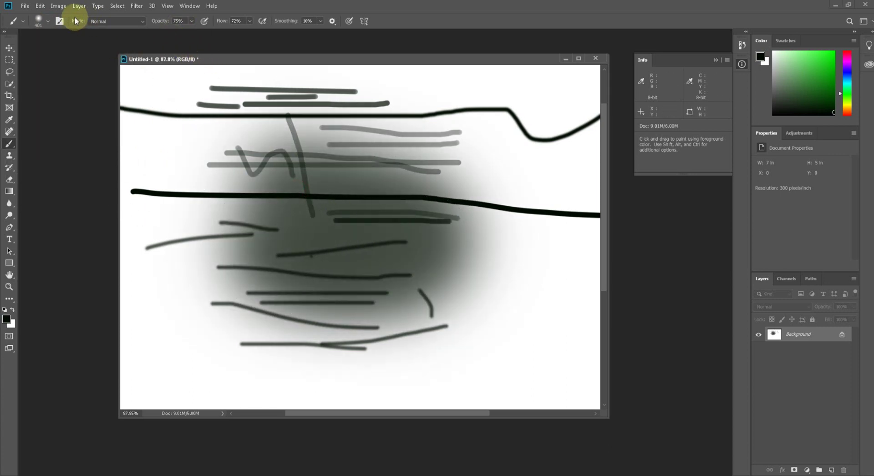
pyautogui.moveTo(323, 152)
pyautogui.mouseDown()
pyautogui.moveTo(464, 225)
pyautogui.moveTo(490, 171)
pyautogui.mouseUp()
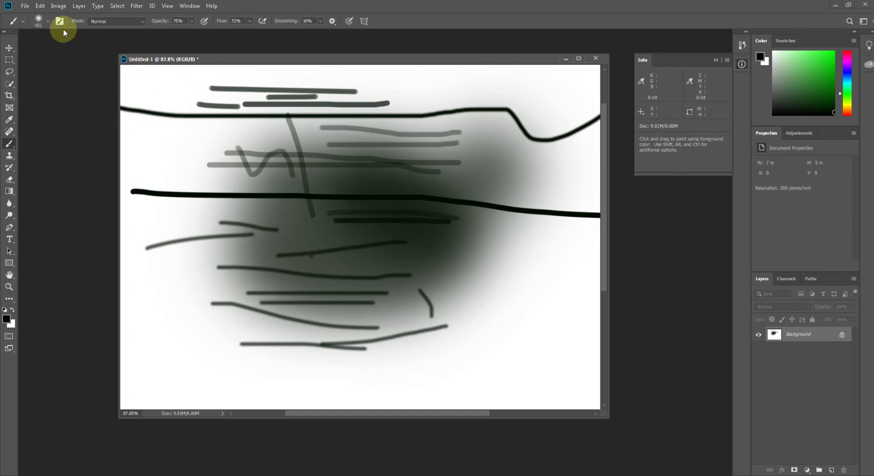
pyautogui.click(43, 23)
pyautogui.moveTo(100, 54); pyautogui.dragTo(57, 52)
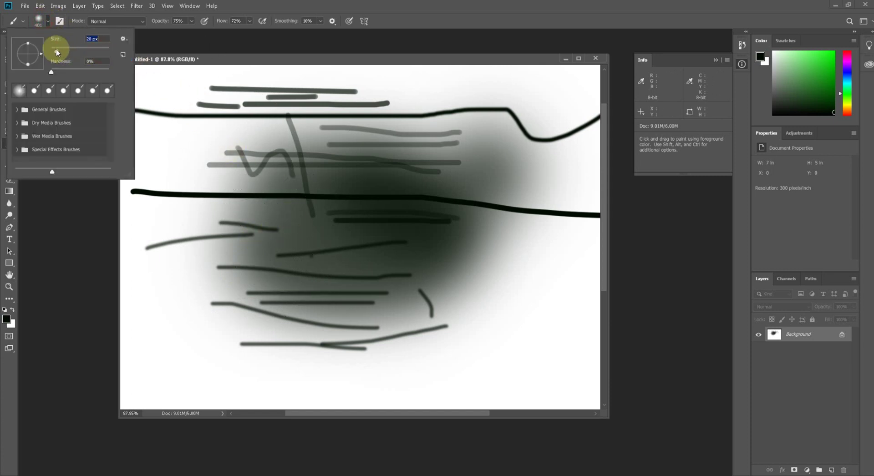
# Step: Paint a curved grey hook at lower right and a horizontal grey stroke at bottom-left, then enlarge the brush to 150
pyautogui.click(410, 195)
pyautogui.moveTo(458, 350)
pyautogui.mouseDown()
pyautogui.moveTo(499, 292)
pyautogui.moveTo(494, 332)
pyautogui.mouseUp()
pyautogui.moveTo(191, 377); pyautogui.dragTo(304, 377)
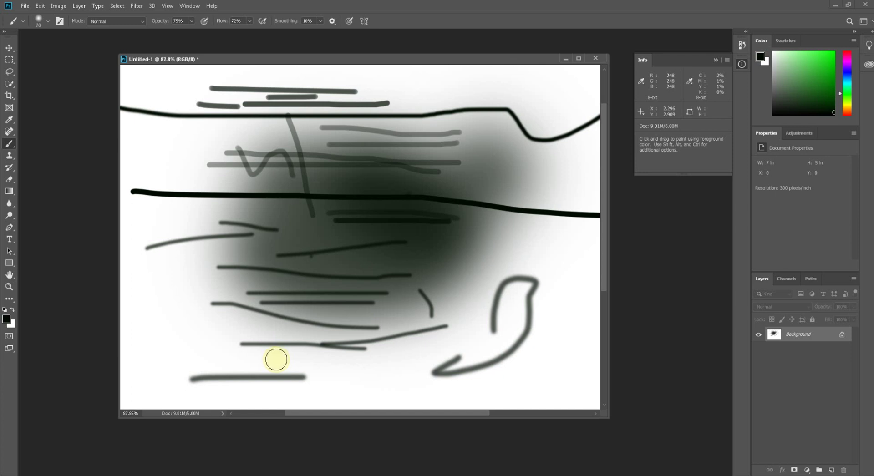
pyautogui.press(']')
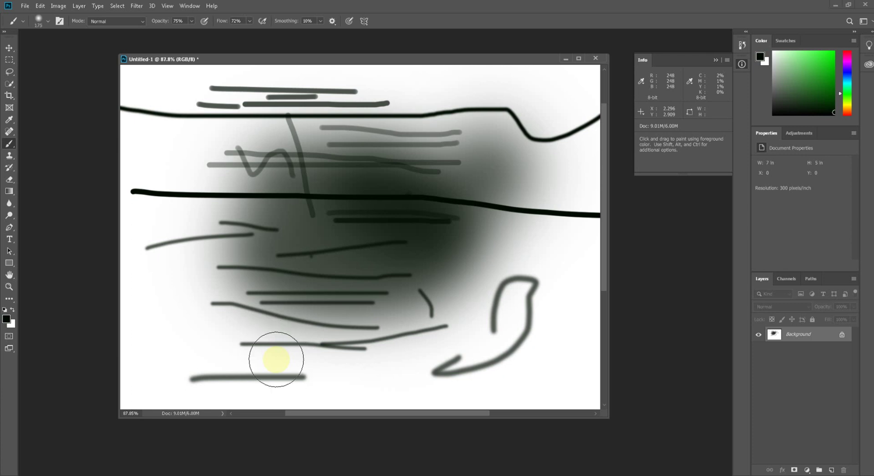
pyautogui.press('[')
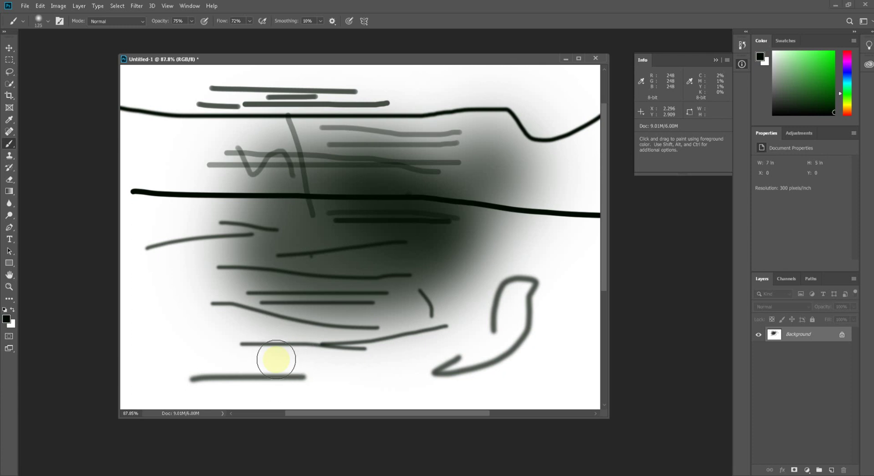
# Step: Add soft strokes at the bottom and left side, then a dark 100%-opacity vertical stroke on the left
pyautogui.moveTo(238, 352); pyautogui.dragTo(367, 359)
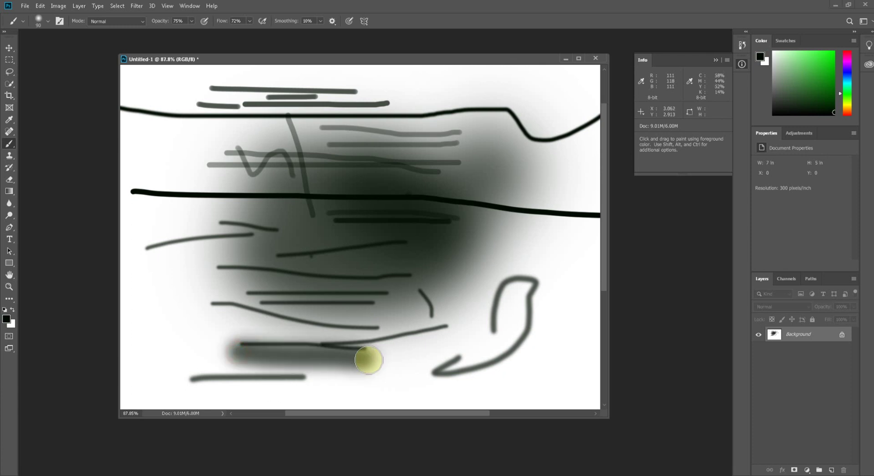
pyautogui.moveTo(141, 126); pyautogui.dragTo(194, 321)
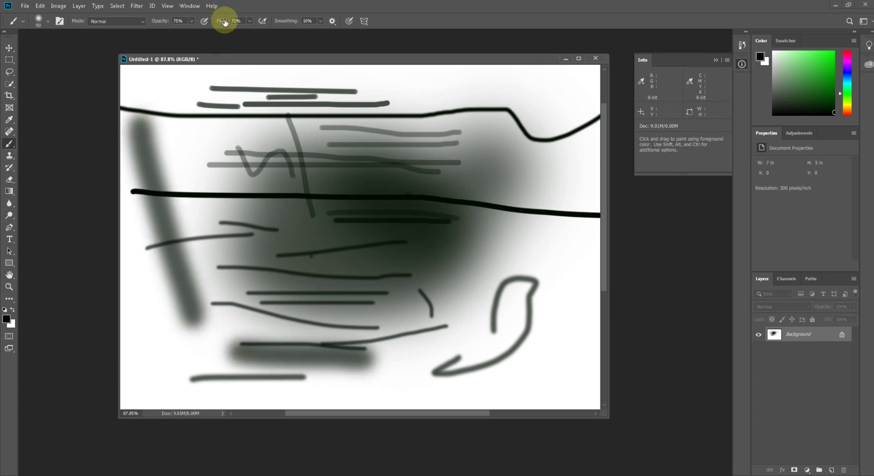
pyautogui.moveTo(192, 23); pyautogui.dragTo(207, 31)
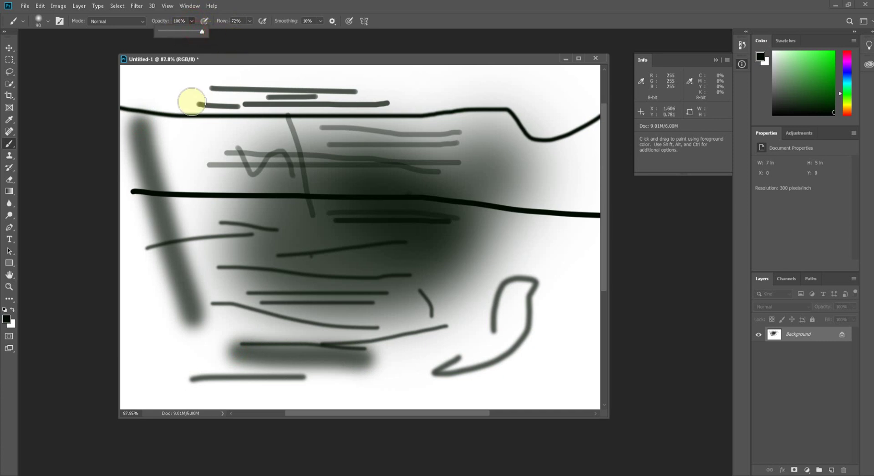
pyautogui.moveTo(189, 97); pyautogui.dragTo(220, 262)
# Step: Paint thick dark strokes forming a U shape, across the top and down the right side
pyautogui.click(47, 21)
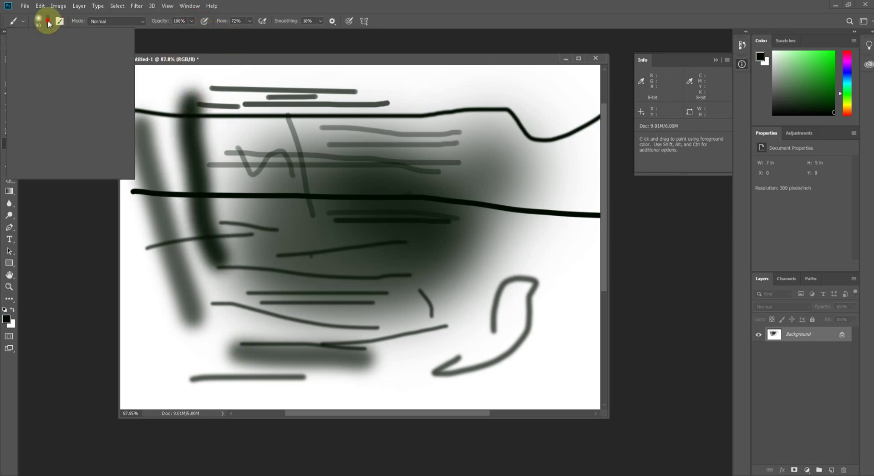
pyautogui.moveTo(157, 164); pyautogui.dragTo(545, 175)
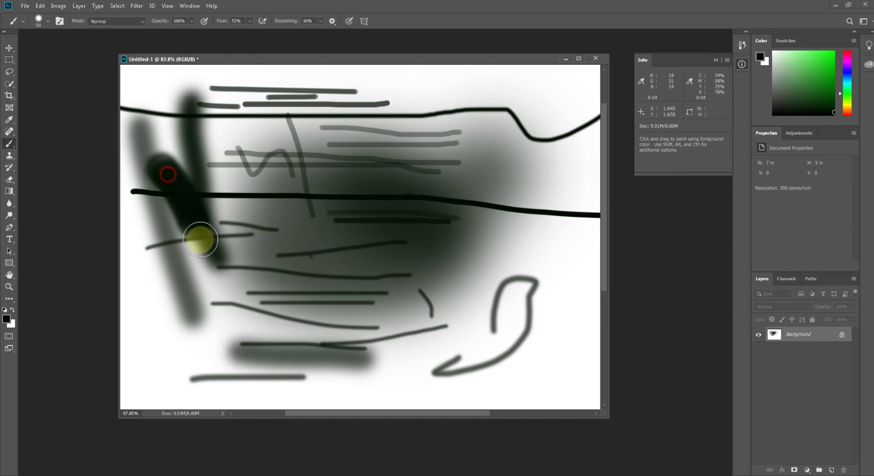
pyautogui.moveTo(483, 84); pyautogui.dragTo(374, 104)
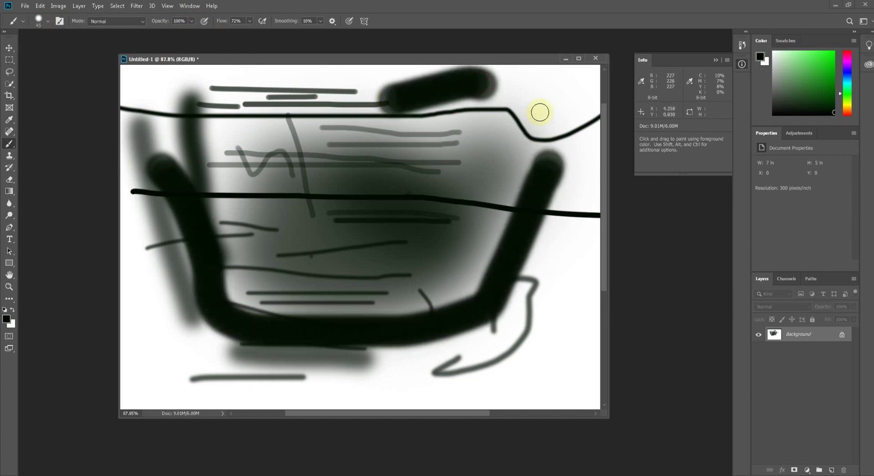
pyautogui.moveTo(539, 112); pyautogui.dragTo(545, 167)
pyautogui.click(6, 318)
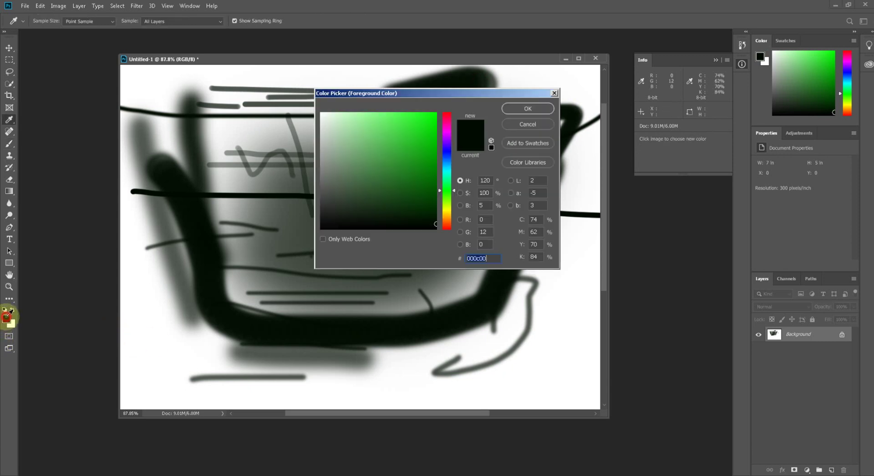
# Step: Set the foreground colour to a bright cyan
pyautogui.moveTo(448, 215); pyautogui.dragTo(455, 171)
pyautogui.click(419, 117)
pyautogui.click(528, 109)
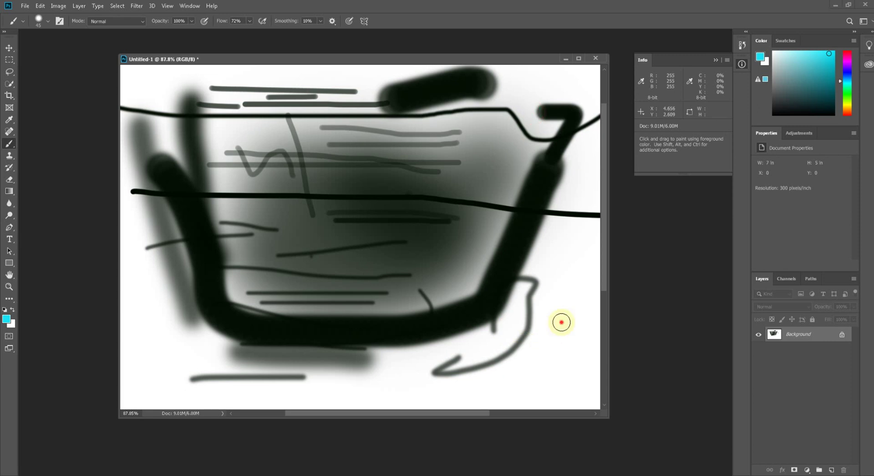
# Step: Paint thick cyan strokes and dots along the right, bottom and left edges and scribble across the centre
pyautogui.moveTo(561, 323); pyautogui.dragTo(581, 237)
pyautogui.moveTo(550, 354); pyautogui.dragTo(434, 378)
pyautogui.moveTo(377, 374); pyautogui.dragTo(320, 383)
pyautogui.click(185, 341)
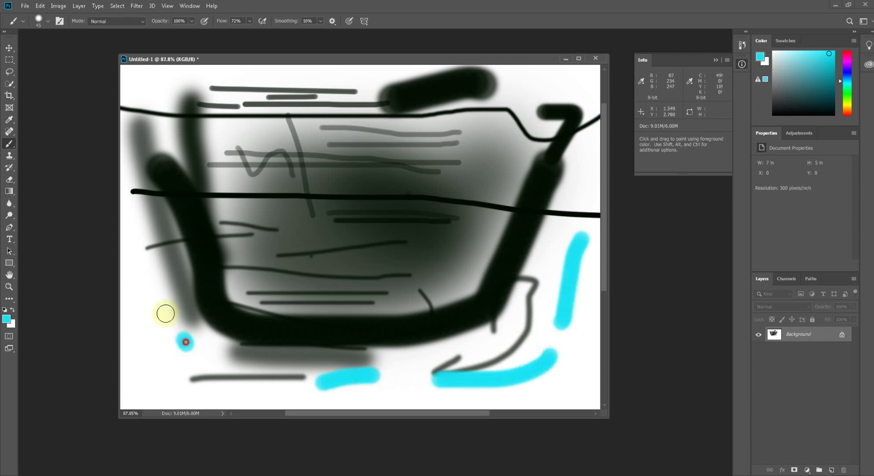
pyautogui.moveTo(158, 268); pyautogui.dragTo(185, 344)
pyautogui.click(129, 81)
pyautogui.moveTo(150, 86); pyautogui.dragTo(209, 154)
pyautogui.moveTo(196, 191); pyautogui.dragTo(425, 178)
pyautogui.moveTo(262, 169)
pyautogui.mouseDown()
pyautogui.moveTo(448, 246)
pyautogui.moveTo(384, 303)
pyautogui.moveTo(432, 117)
pyautogui.moveTo(449, 253)
pyautogui.moveTo(413, 162)
pyautogui.moveTo(312, 286)
pyautogui.mouseUp()
pyautogui.rightClick(5, 144)
# Step: Switch to the Pencil Tool and draw thin cyan lines across the top and at the lower left
pyautogui.click(54, 152)
pyautogui.click(56, 152)
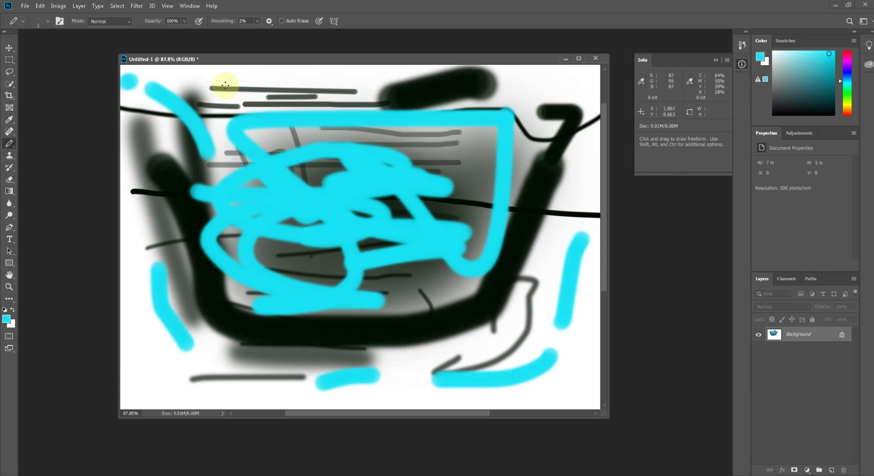
pyautogui.moveTo(221, 77); pyautogui.dragTo(337, 73)
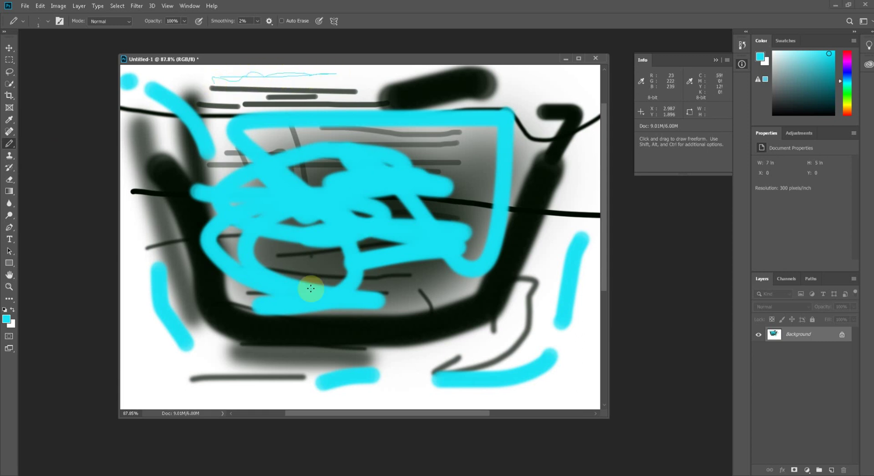
pyautogui.moveTo(140, 342)
pyautogui.mouseDown()
pyautogui.moveTo(210, 350)
pyautogui.moveTo(132, 383)
pyautogui.moveTo(183, 348)
pyautogui.moveTo(199, 390)
pyautogui.mouseUp()
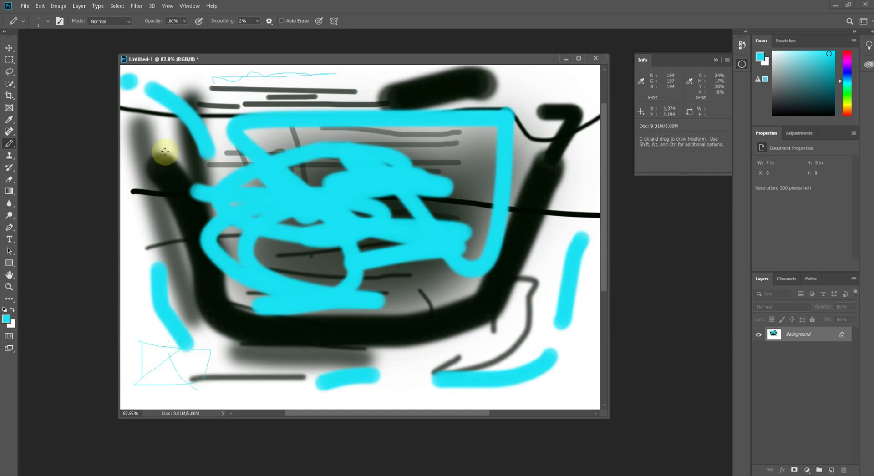
# Step: Zoom out and draw a thin 1 px cyan loop near the bottom of the canvas
pyautogui.click(49, 21)
pyautogui.click(52, 61)
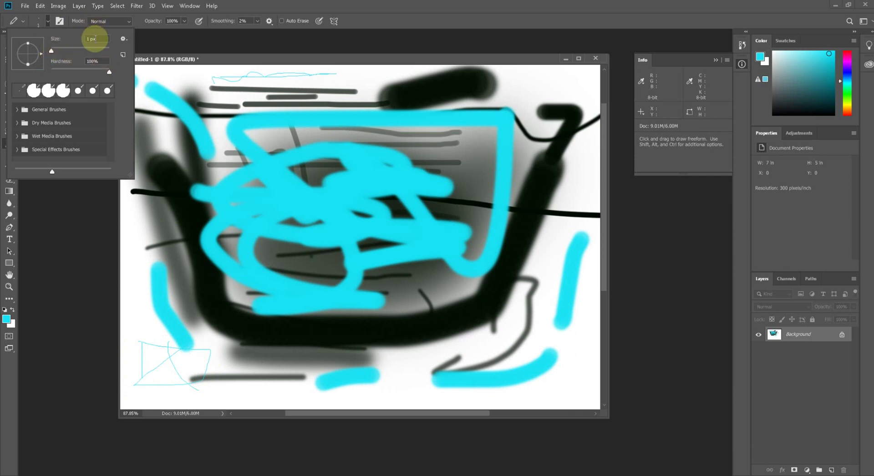
pyautogui.click(348, 58)
pyautogui.hotkey('ctrl', '-')
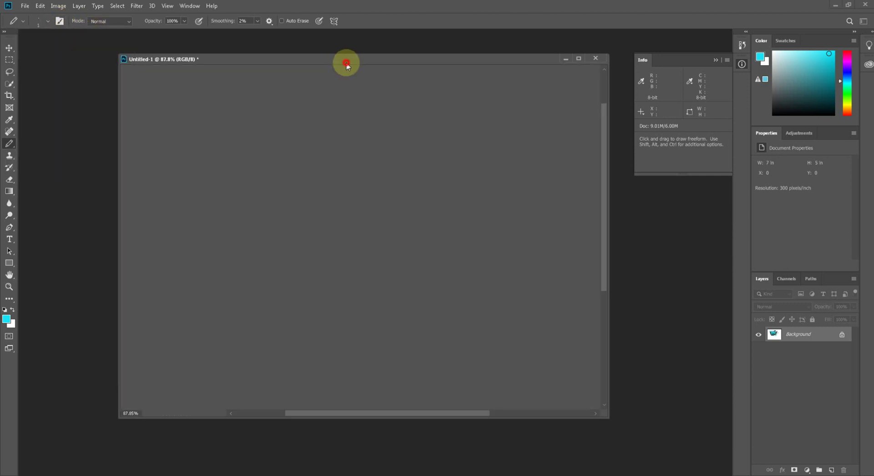
pyautogui.scroll(-1, 294, 222)
pyautogui.moveTo(367, 360)
pyautogui.mouseDown()
pyautogui.moveTo(355, 377)
pyautogui.moveTo(343, 359)
pyautogui.moveTo(357, 351)
pyautogui.mouseUp()
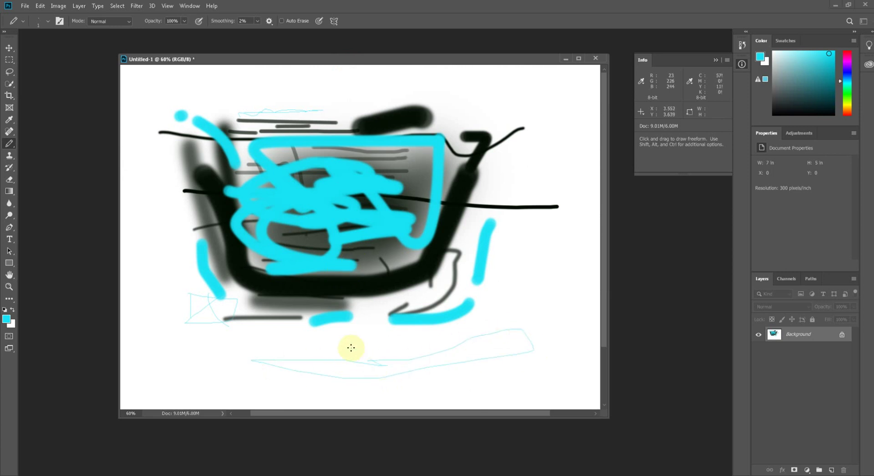
pyautogui.moveTo(8, 144); pyautogui.dragTo(72, 167)
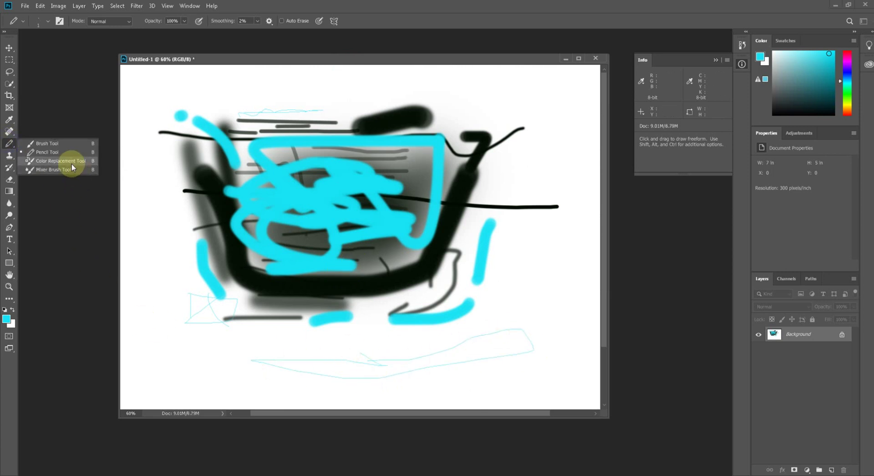
# Step: Select the Color Replacement Tool with a yellow-green (c3f417) foreground colour
pyautogui.click(71, 164)
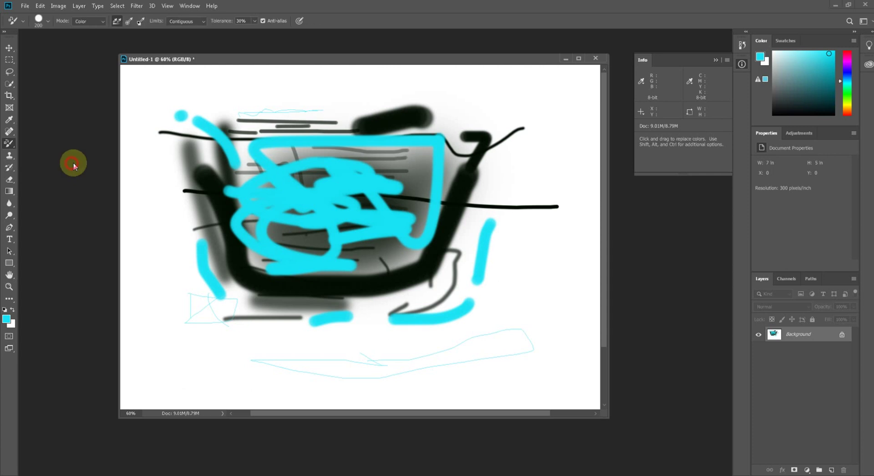
pyautogui.click(11, 321)
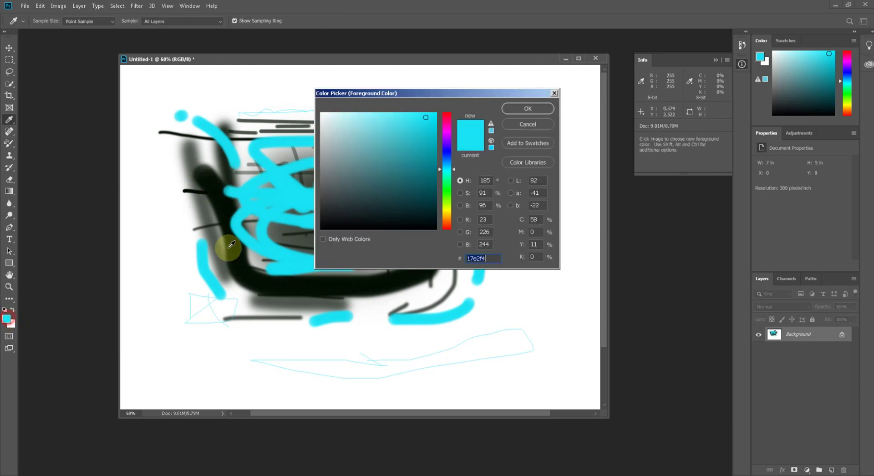
pyautogui.click(446, 206)
pyautogui.click(514, 111)
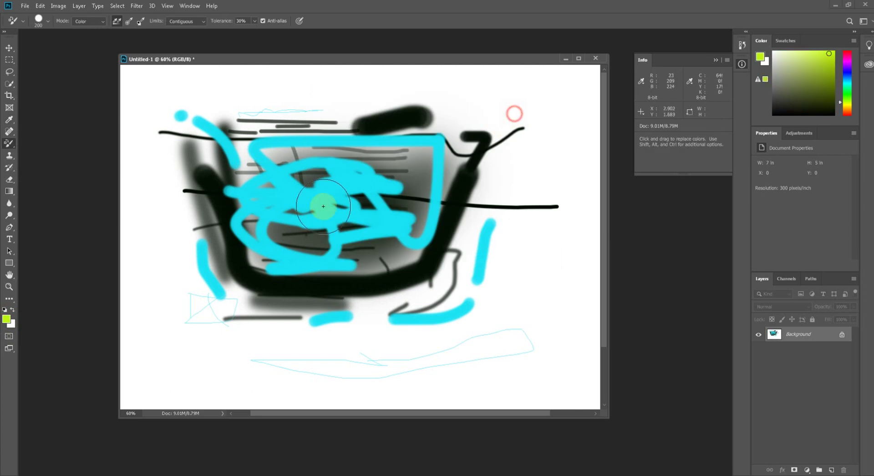
# Step: Recolour the central cyan scribbles, the bottom dark stroke area and the lower-left cyan stroke yellow-green
pyautogui.moveTo(322, 200); pyautogui.dragTo(286, 191)
pyautogui.click(286, 192)
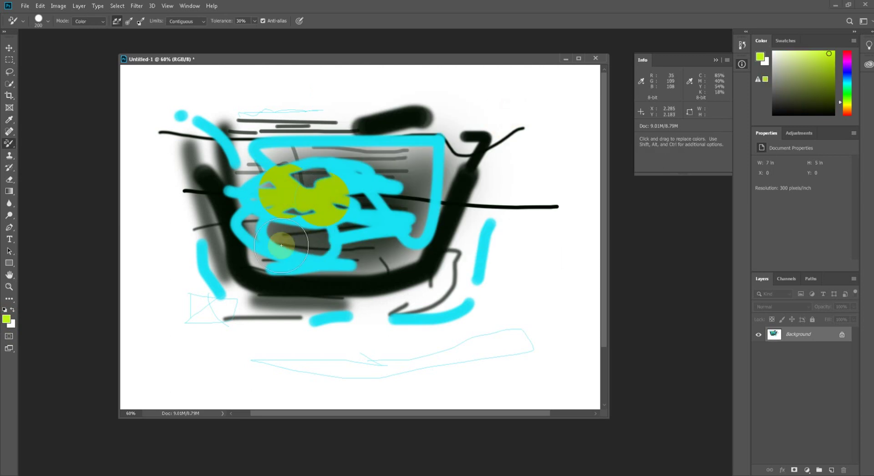
pyautogui.moveTo(328, 292)
pyautogui.mouseDown()
pyautogui.moveTo(336, 283)
pyautogui.moveTo(405, 281)
pyautogui.moveTo(410, 229)
pyautogui.moveTo(387, 214)
pyautogui.moveTo(376, 181)
pyautogui.moveTo(367, 228)
pyautogui.moveTo(313, 244)
pyautogui.moveTo(305, 266)
pyautogui.moveTo(255, 251)
pyautogui.moveTo(190, 250)
pyautogui.mouseUp()
pyautogui.moveTo(180, 286); pyautogui.dragTo(205, 269)
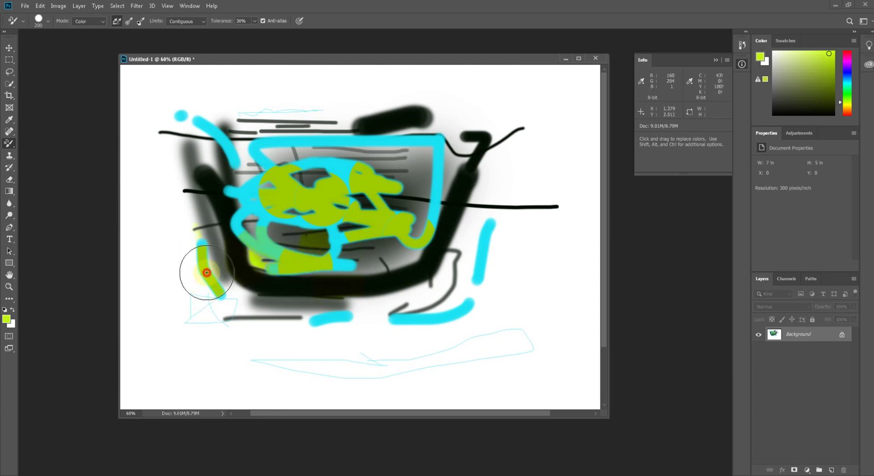
pyautogui.rightClick(12, 144)
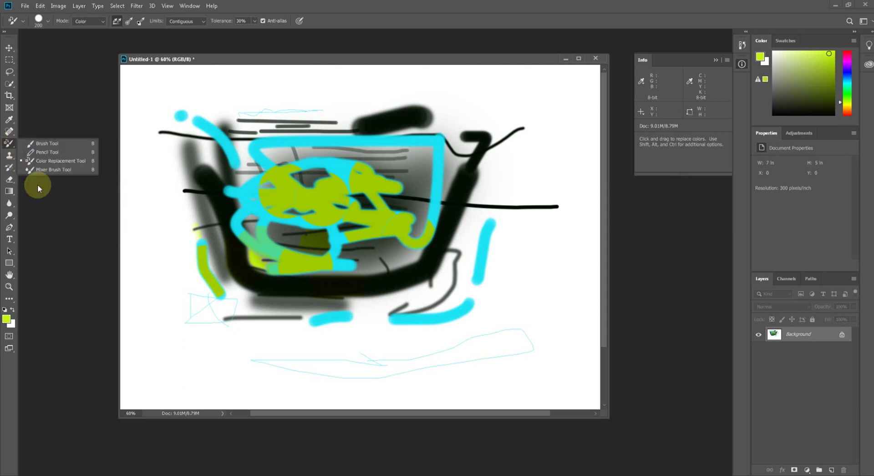
# Step: Smear the yellow-green and cyan paint into horizontal streaks across the upper grey box with the Mixer Brush
pyautogui.click(53, 169)
pyautogui.moveTo(308, 226)
pyautogui.mouseDown()
pyautogui.moveTo(243, 187)
pyautogui.moveTo(346, 194)
pyautogui.mouseUp()
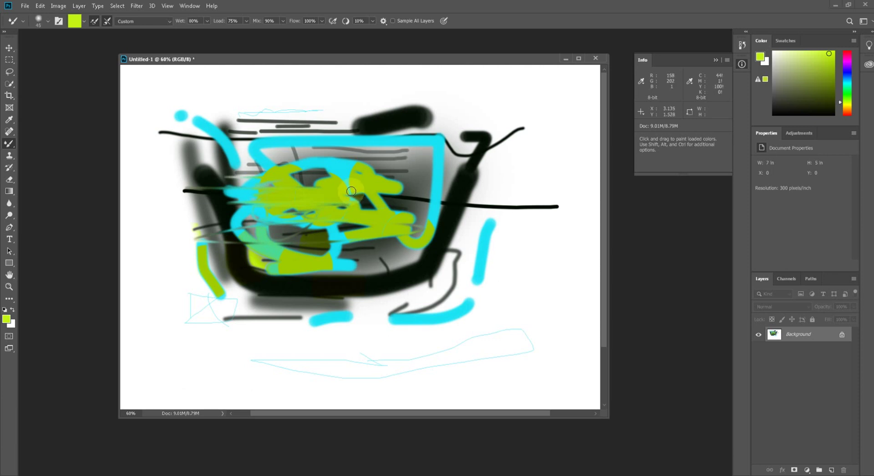
pyautogui.moveTo(350, 191)
pyautogui.mouseDown()
pyautogui.moveTo(318, 211)
pyautogui.moveTo(413, 294)
pyautogui.moveTo(289, 298)
pyautogui.moveTo(439, 304)
pyautogui.moveTo(230, 292)
pyautogui.moveTo(383, 273)
pyautogui.moveTo(160, 283)
pyautogui.moveTo(361, 273)
pyautogui.moveTo(341, 283)
pyautogui.moveTo(300, 273)
pyautogui.moveTo(347, 260)
pyautogui.moveTo(433, 287)
pyautogui.moveTo(349, 304)
pyautogui.moveTo(469, 302)
pyautogui.moveTo(269, 314)
pyautogui.moveTo(393, 274)
pyautogui.moveTo(273, 253)
pyautogui.moveTo(241, 237)
pyautogui.moveTo(387, 226)
pyautogui.moveTo(327, 204)
pyautogui.moveTo(319, 173)
pyautogui.moveTo(262, 144)
pyautogui.moveTo(173, 186)
pyautogui.mouseUp()
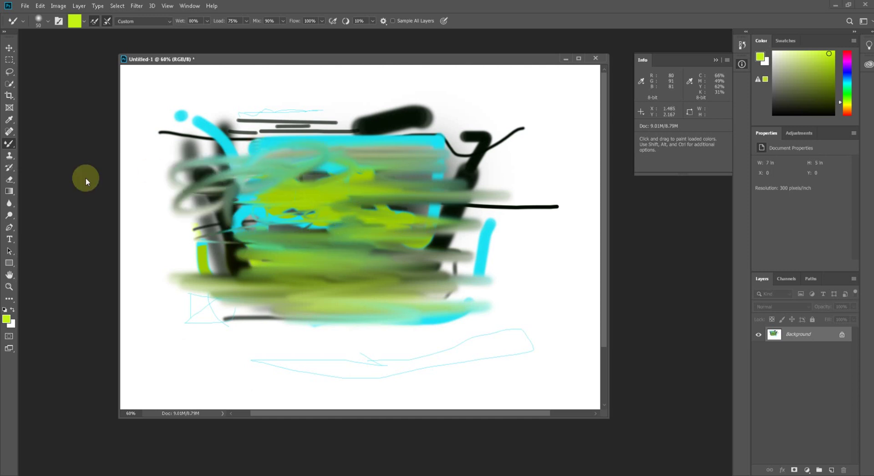
# Step: Swirl yellow-green smears around the canvas centre, then return to the regular Brush Tool
pyautogui.rightClick(9, 143)
pyautogui.click(303, 201)
pyautogui.moveTo(303, 201)
pyautogui.mouseDown()
pyautogui.moveTo(387, 191)
pyautogui.moveTo(304, 197)
pyautogui.moveTo(283, 227)
pyautogui.moveTo(382, 195)
pyautogui.moveTo(318, 137)
pyautogui.moveTo(383, 181)
pyautogui.mouseUp()
pyautogui.rightClick(9, 143)
pyautogui.click(33, 146)
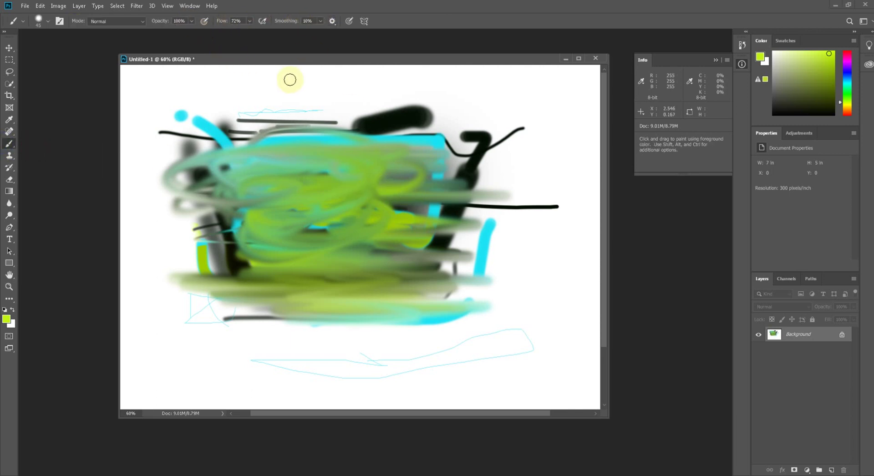
# Step: Paint a thick yellow-green loop across the top right and down the right side of the canvas
pyautogui.moveTo(495, 173)
pyautogui.mouseDown()
pyautogui.moveTo(503, 127)
pyautogui.moveTo(501, 151)
pyautogui.moveTo(554, 211)
pyautogui.moveTo(503, 266)
pyautogui.moveTo(459, 104)
pyautogui.moveTo(309, 91)
pyautogui.moveTo(517, 94)
pyautogui.moveTo(551, 203)
pyautogui.moveTo(464, 109)
pyautogui.moveTo(492, 137)
pyautogui.mouseUp()
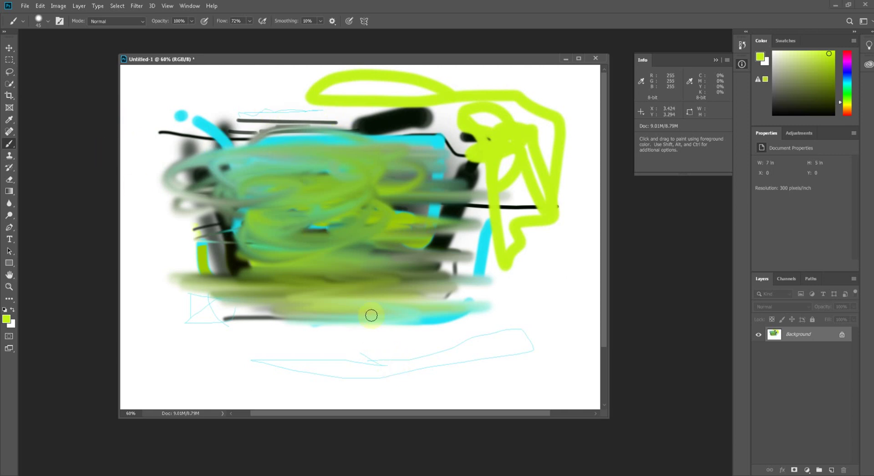
pyautogui.scroll(-2, 340, 299)
pyautogui.scroll(1, 337, 303)
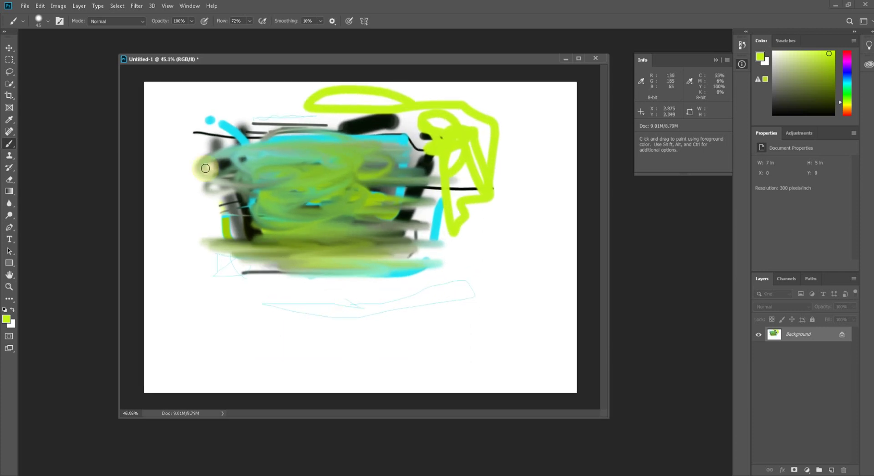